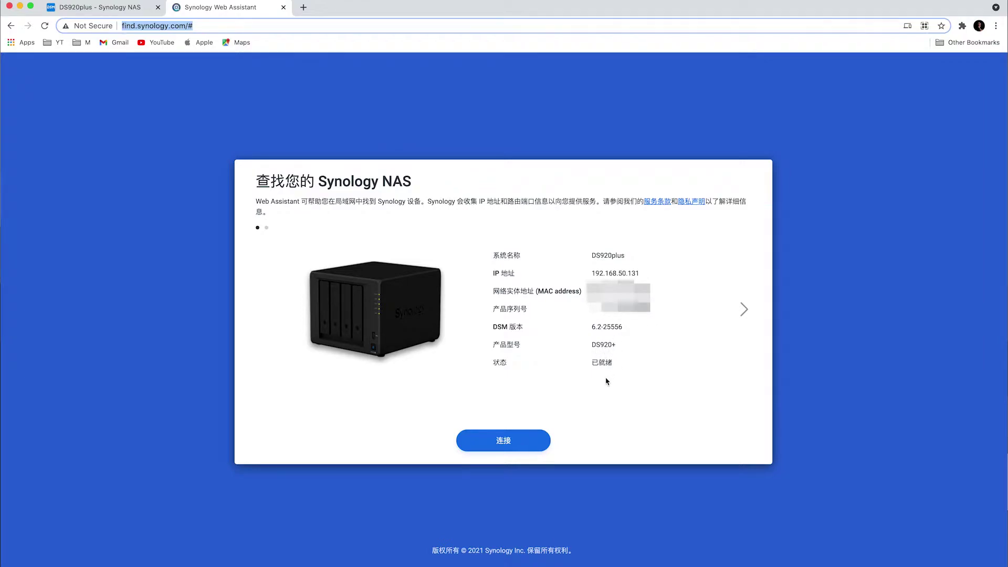
- Connect to the DS920plus NAS found at 192.168.50.132 and open its Control Panel (控制面板)
{"action": "left_click", "coordinate": [738, 314]}
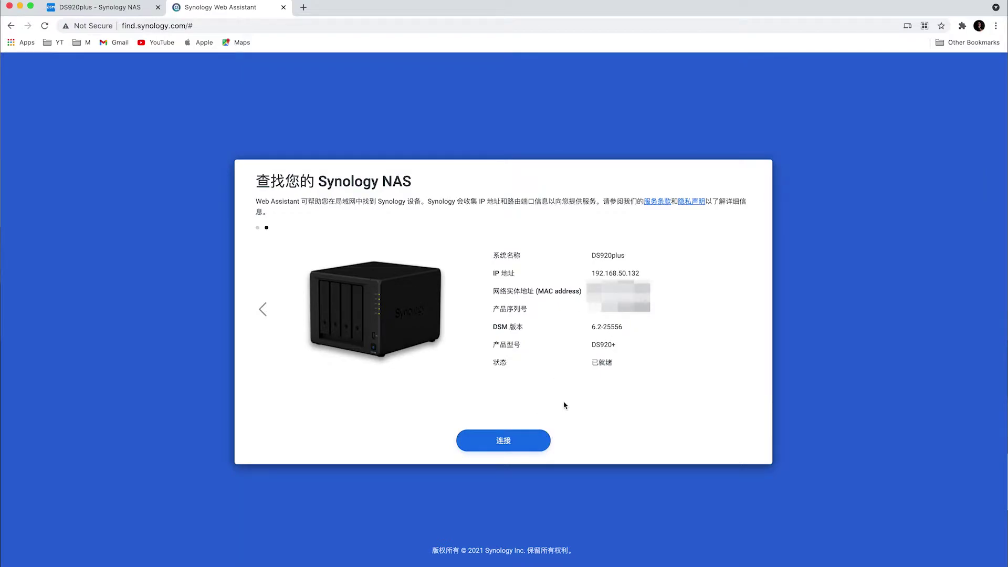
{"action": "left_click", "coordinate": [508, 444]}
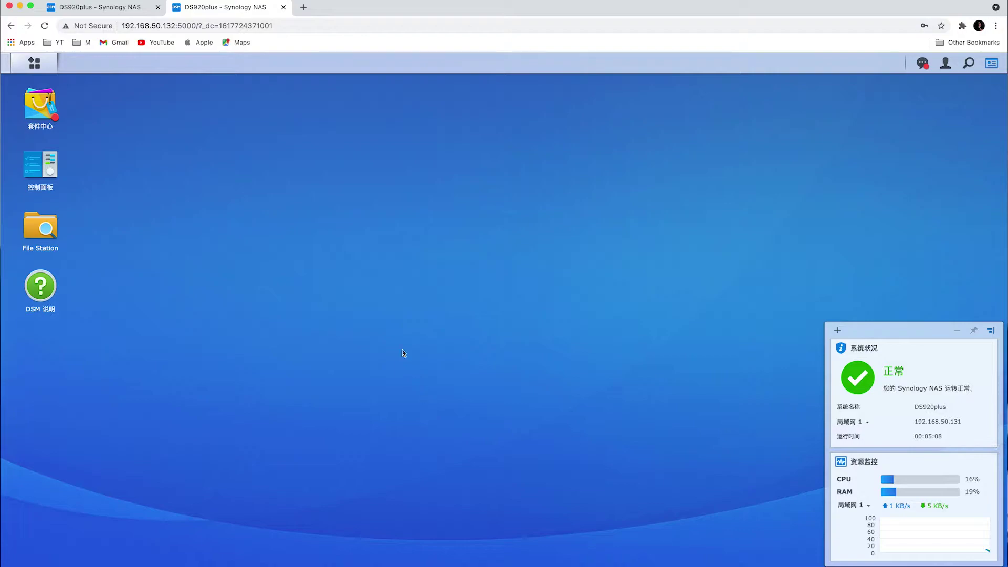
{"action": "left_click", "coordinate": [42, 163]}
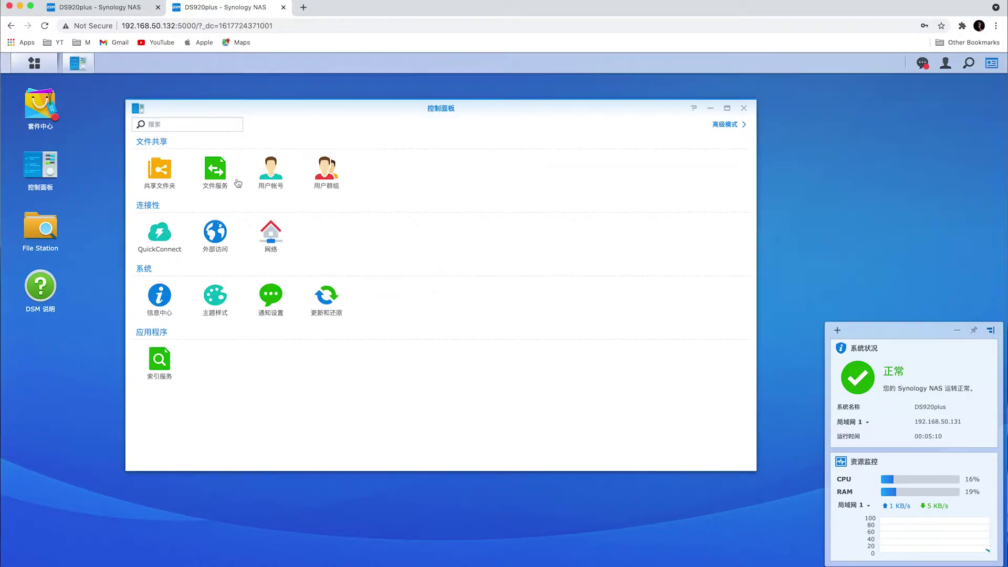
- Review the shared folder, file services, user account, user group and domain/LDAP pages of the Control Panel
{"action": "left_click", "coordinate": [173, 175]}
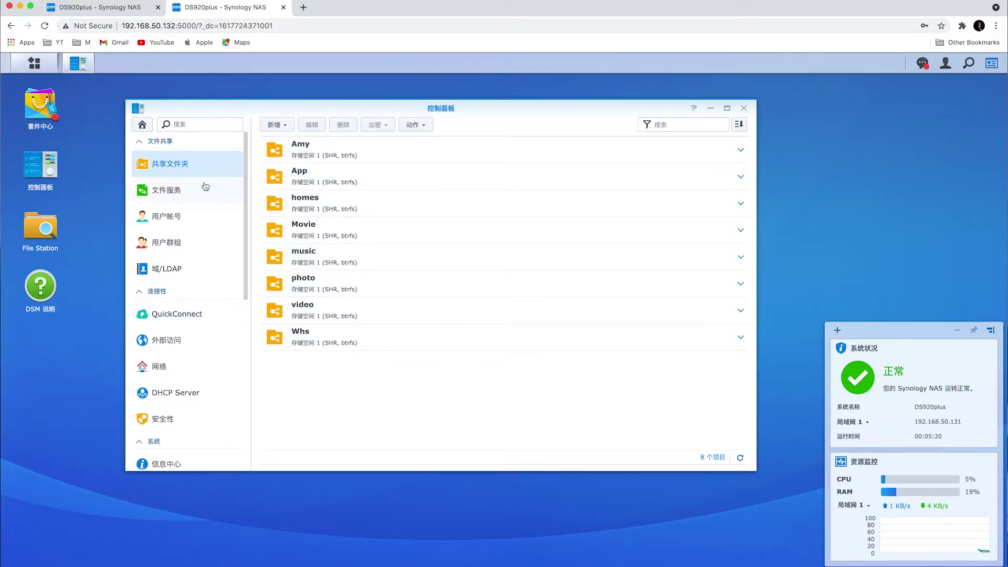
{"action": "left_click", "coordinate": [174, 192]}
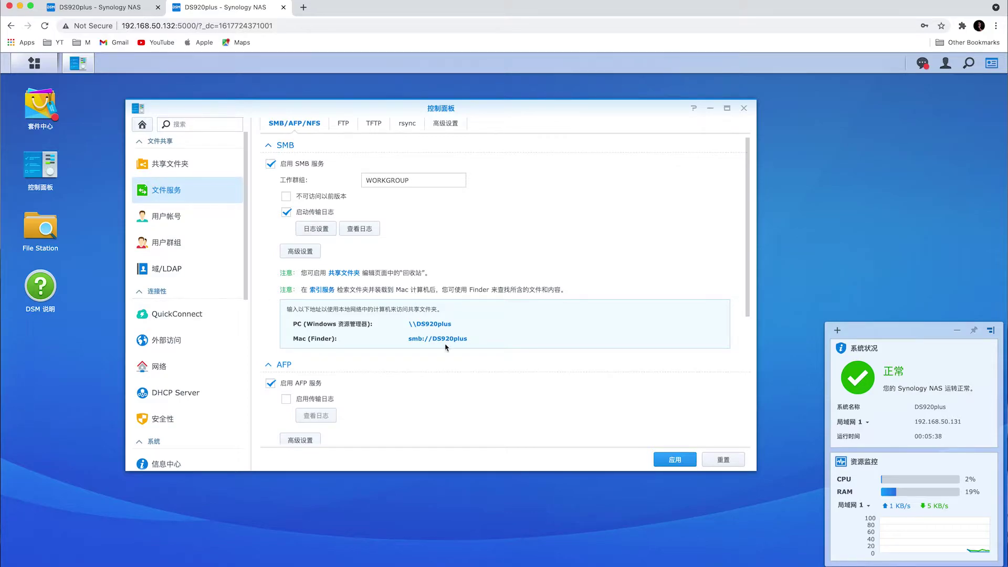
{"action": "scroll", "coordinate": [430, 349], "scroll_direction": "down", "scroll_amount": 3}
{"action": "left_click", "coordinate": [163, 219]}
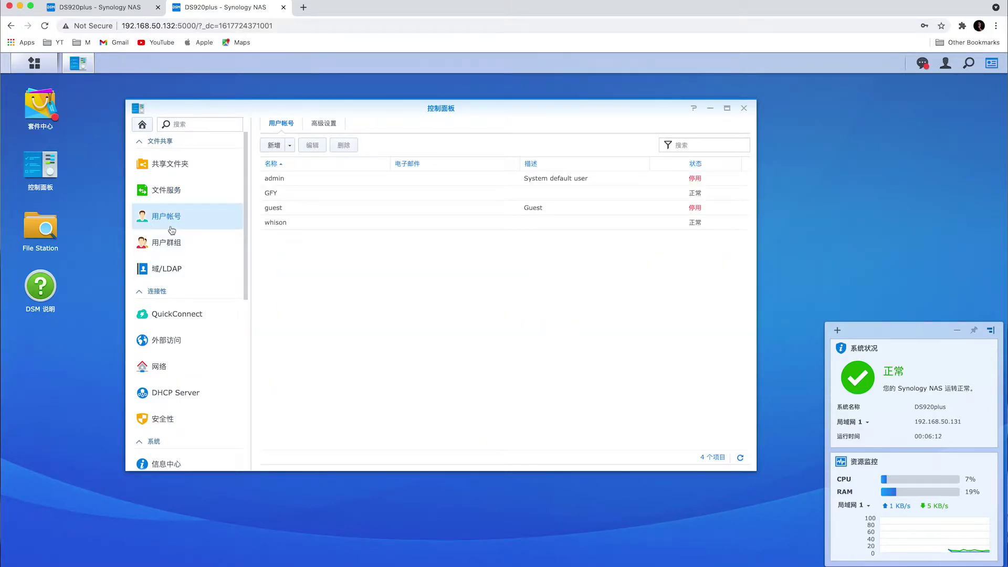
{"action": "left_click", "coordinate": [168, 249]}
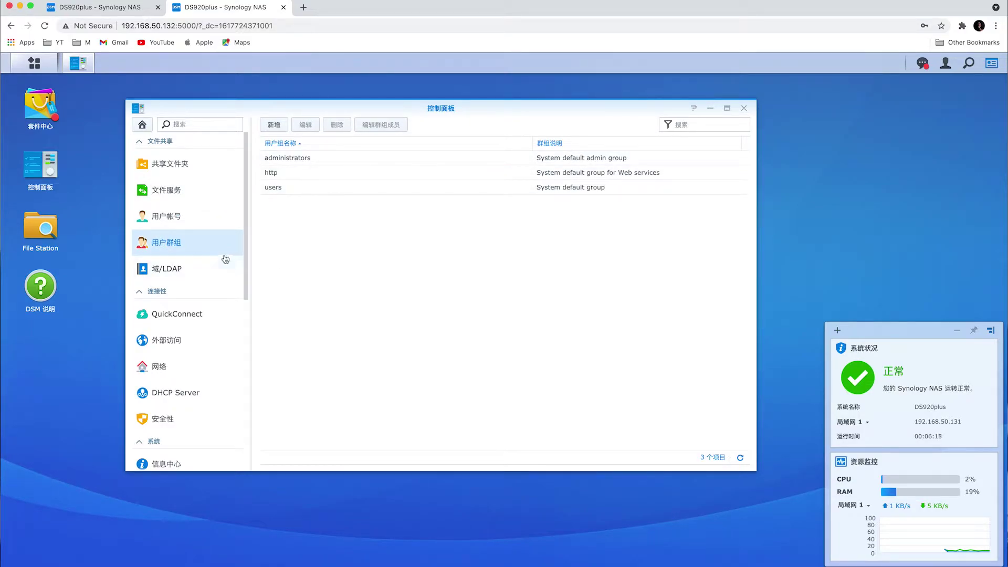
{"action": "left_click", "coordinate": [199, 278]}
- Examine the QuickConnect settings, including the DSM link used for remote access
{"action": "left_click", "coordinate": [171, 323]}
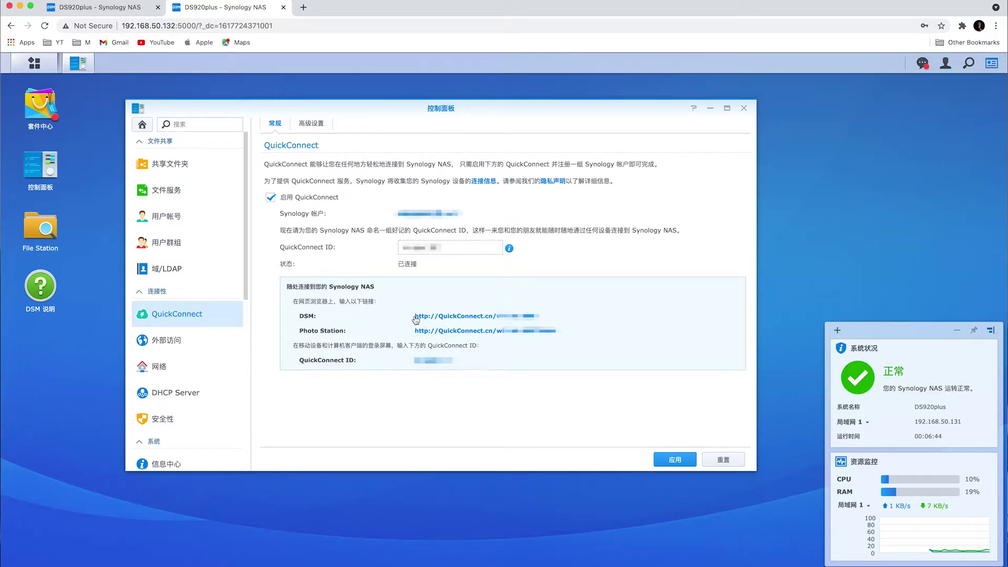
{"action": "left_click_drag", "start_coordinate": [414, 317], "coordinate": [580, 320]}
{"action": "left_click", "coordinate": [578, 319]}
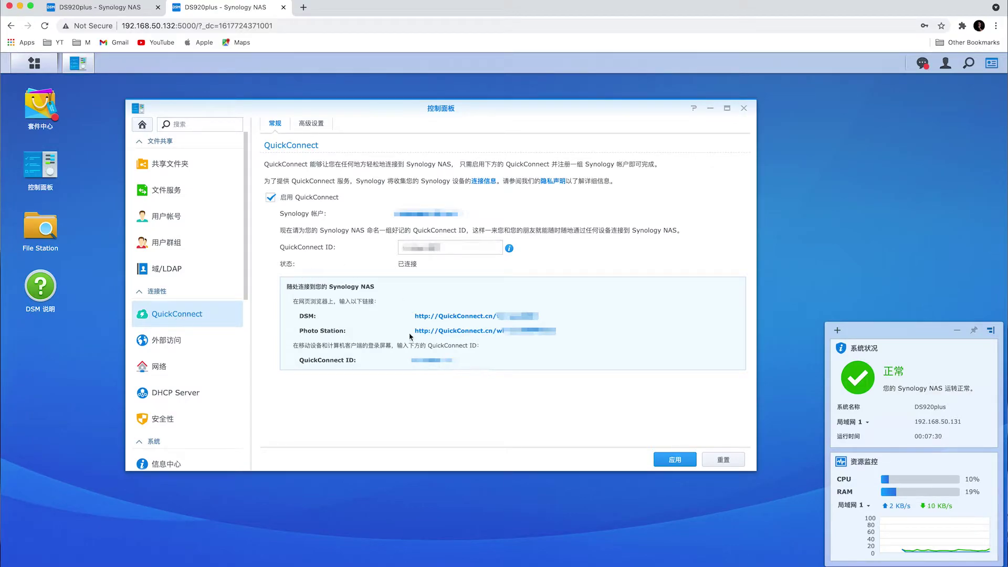
- Recheck the SMB, AFP and NFS settings under file services (文件服务) and close the Control Panel
{"action": "left_click", "coordinate": [168, 192]}
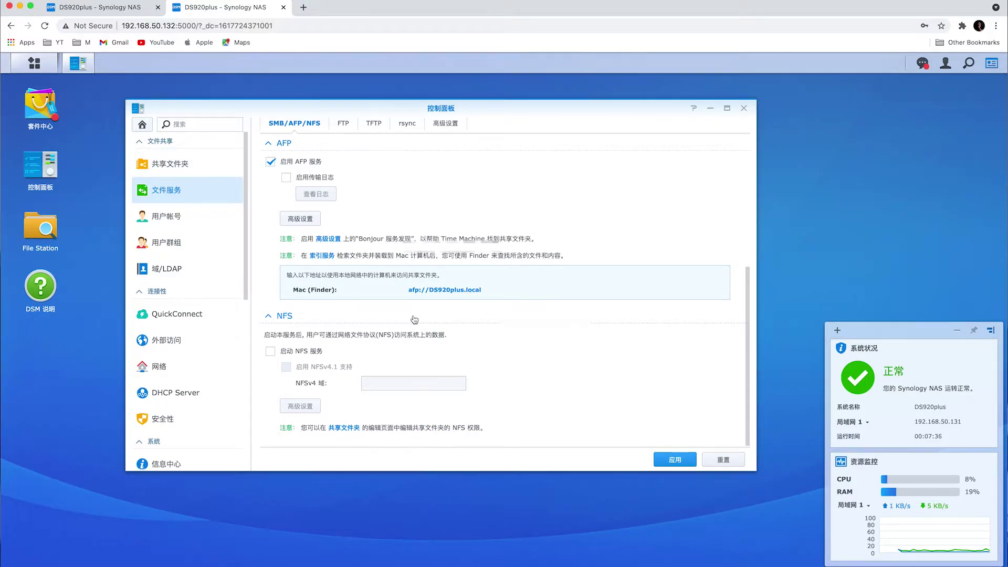
{"action": "scroll", "coordinate": [415, 319], "scroll_direction": "up", "scroll_amount": 5}
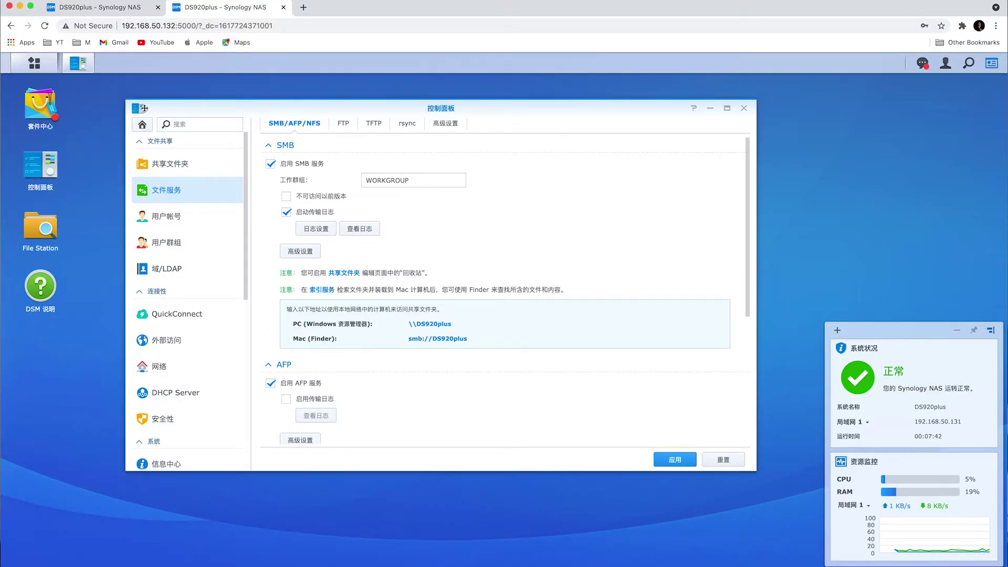
{"action": "left_click", "coordinate": [744, 108]}
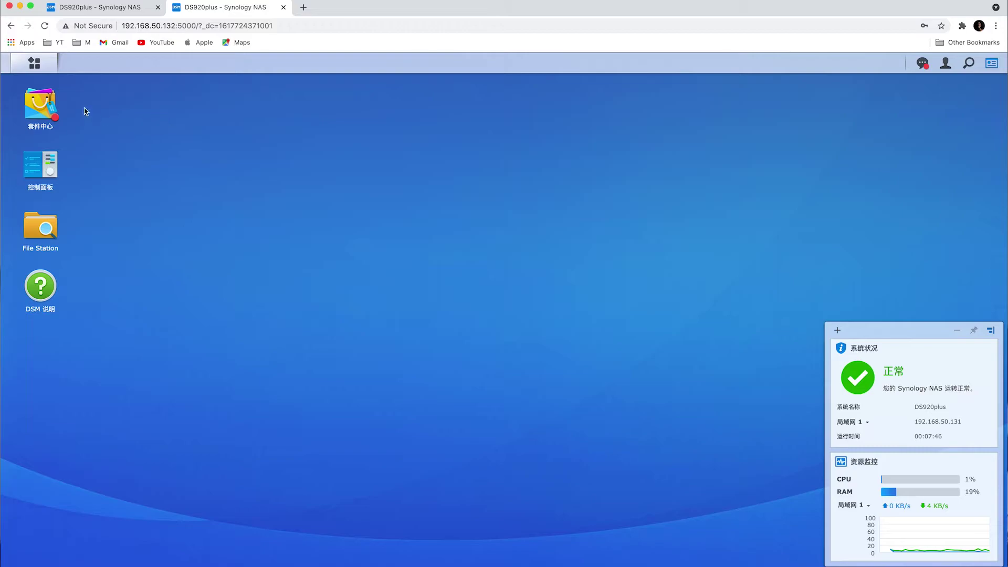
- Browse the Synology and third-party packages listed under all packages in Package Center (套件中心)
{"action": "left_click", "coordinate": [47, 105]}
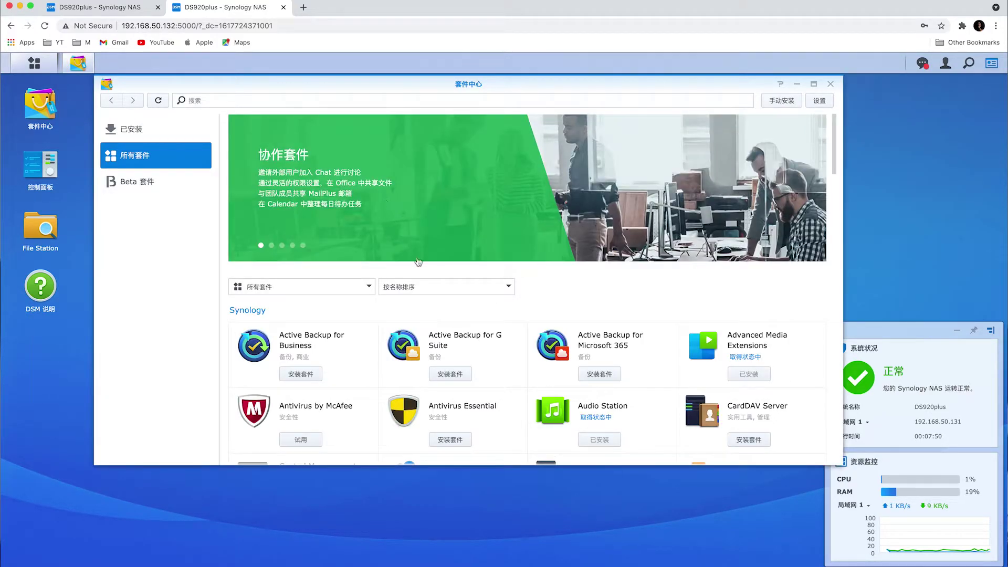
{"action": "scroll", "coordinate": [642, 358], "scroll_direction": "down", "scroll_amount": 5}
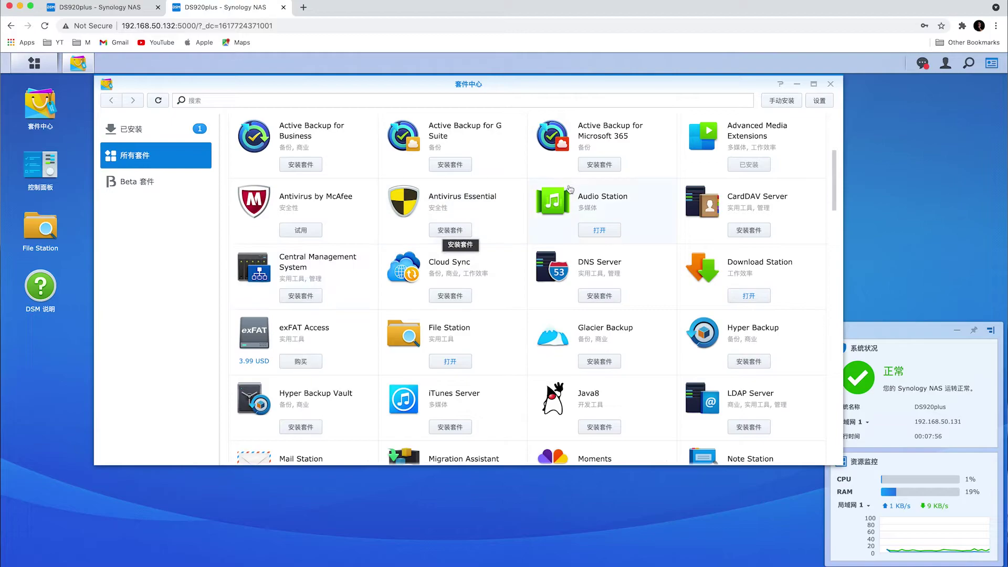
{"action": "scroll", "coordinate": [536, 330], "scroll_direction": "down", "scroll_amount": 5}
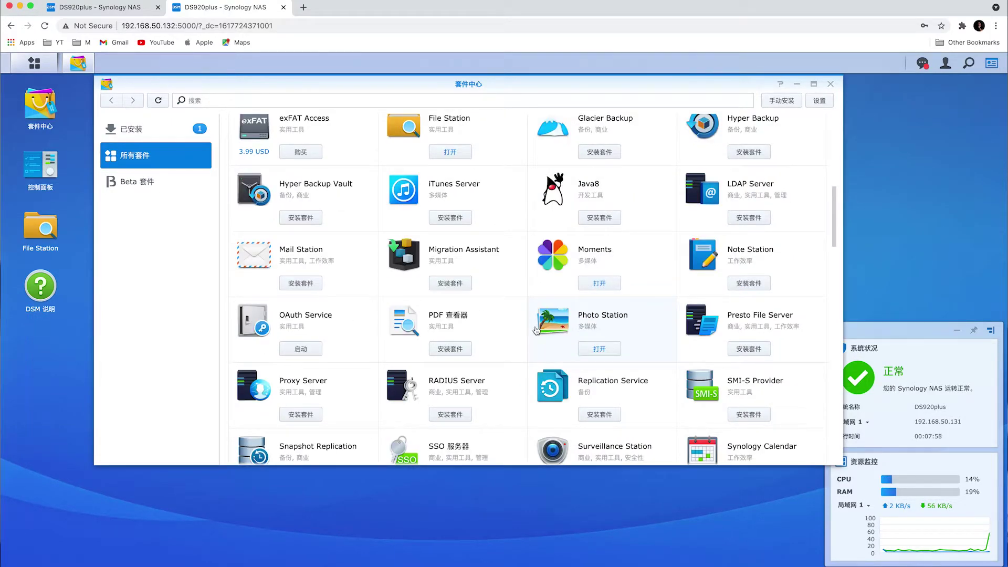
{"action": "scroll", "coordinate": [536, 330], "scroll_direction": "down", "scroll_amount": 11}
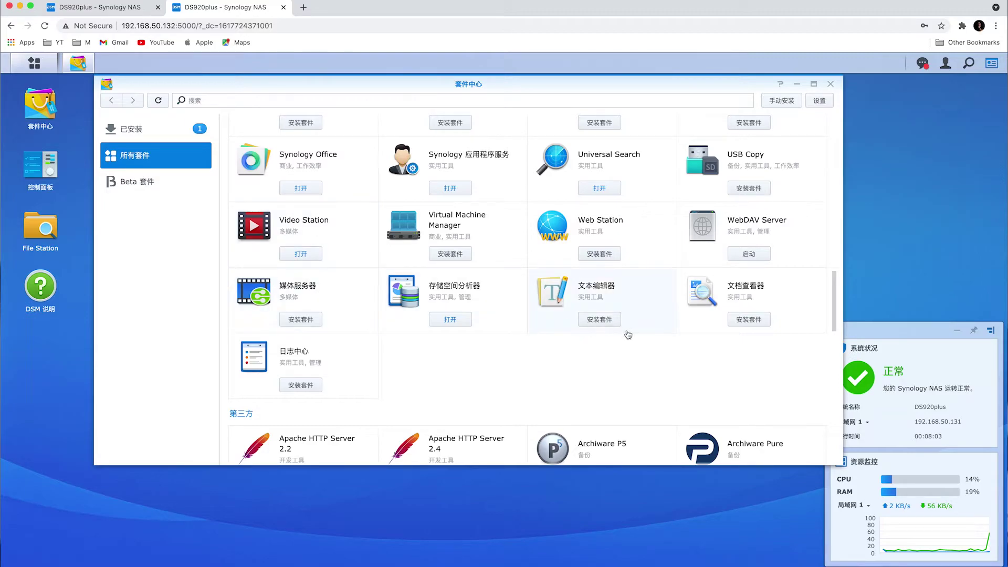
{"action": "scroll", "coordinate": [628, 334], "scroll_direction": "up", "scroll_amount": 3}
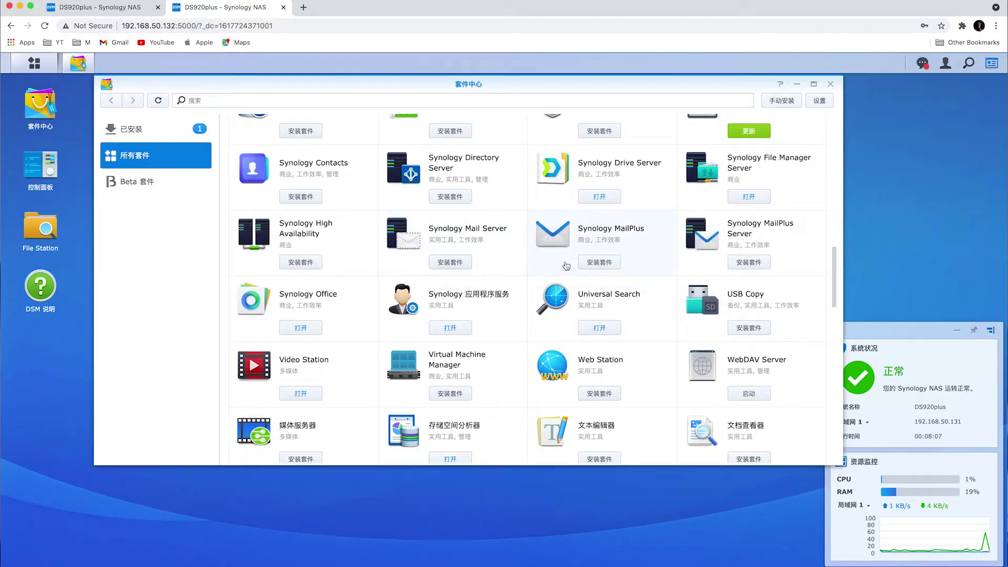
{"action": "scroll", "coordinate": [558, 307], "scroll_direction": "down", "scroll_amount": 6}
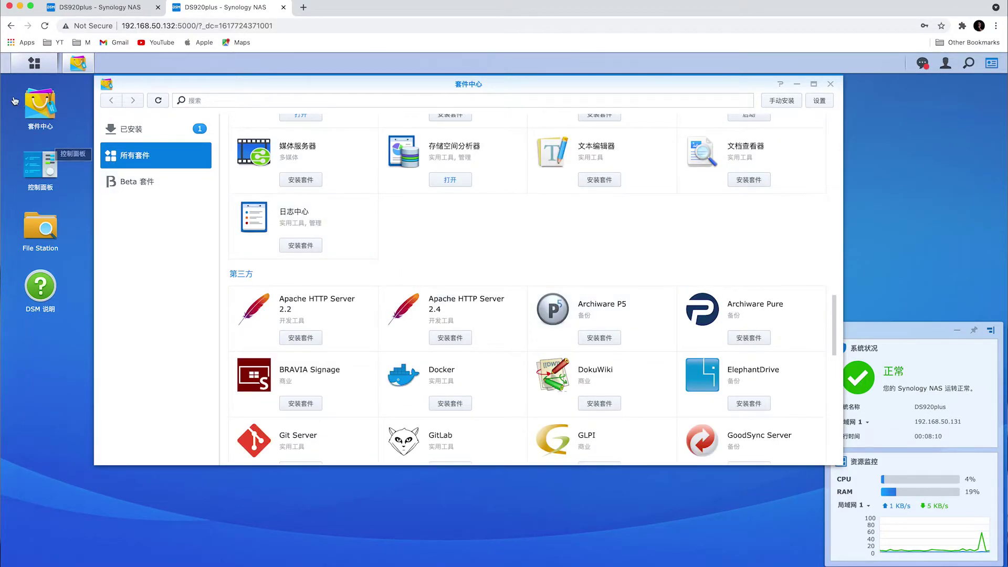
- Launch Download Station from the list of installed applications
{"action": "left_click", "coordinate": [34, 63]}
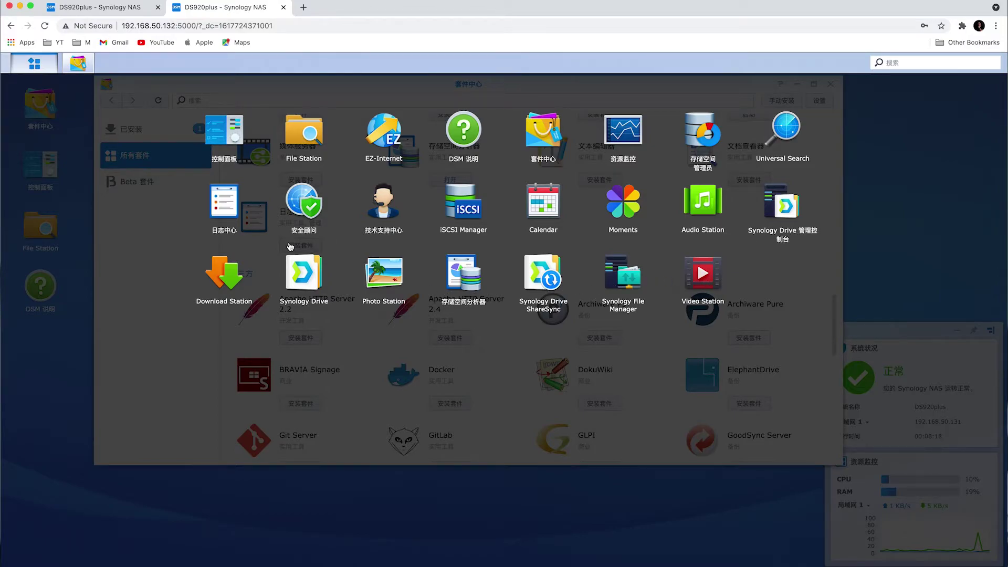
{"action": "left_click", "coordinate": [226, 281]}
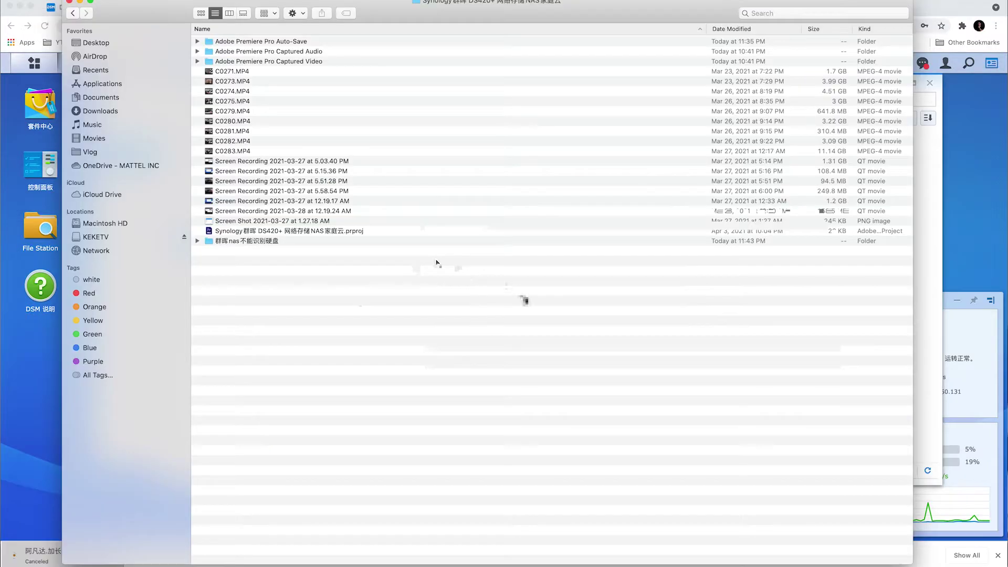
- Switch to Finder, connect to the DS920plus server and mount its Movie shared folder
{"action": "key", "text": "super+k"}
{"action": "left_click", "coordinate": [456, 229]}
{"action": "left_click", "coordinate": [820, 388]}
{"action": "left_click", "coordinate": [525, 191]}
{"action": "left_click", "coordinate": [583, 265]}
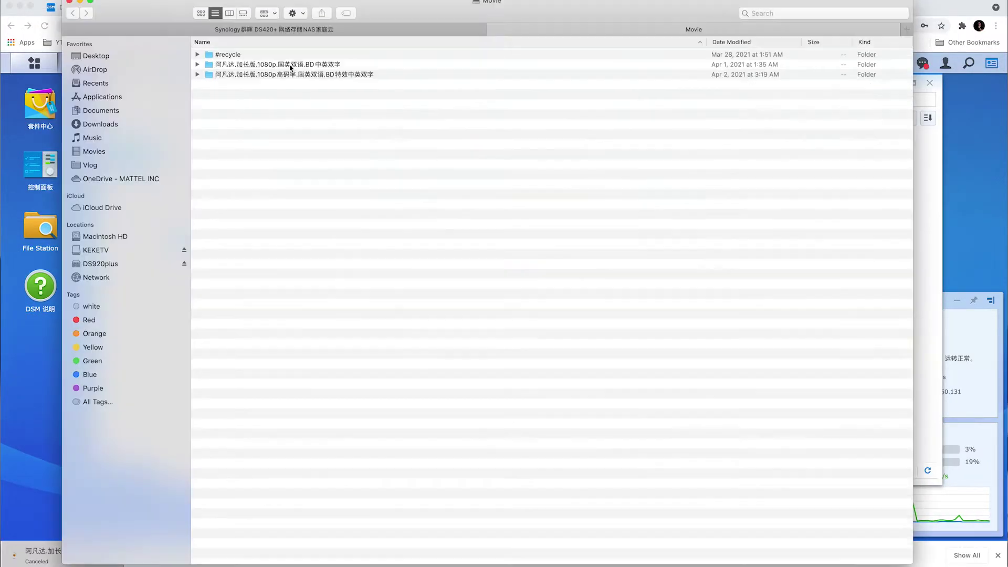
- Play the MKV movie from the 阿凡达.加长版.1080p高码率 folder in the Movie share
{"action": "left_click", "coordinate": [281, 73]}
{"action": "left_click", "coordinate": [280, 65]}
{"action": "left_click", "coordinate": [282, 74]}
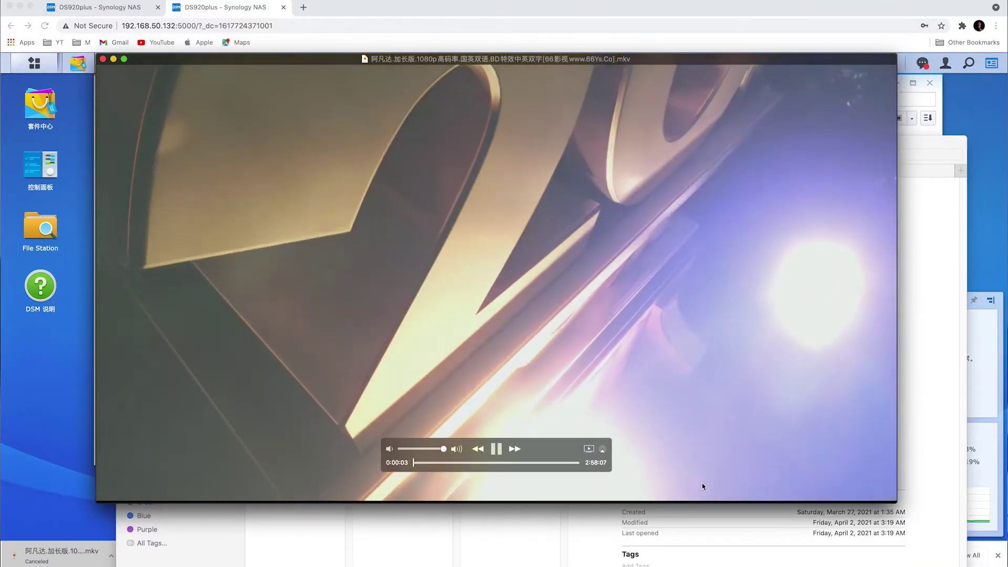
{"action": "double_click", "coordinate": [248, 92]}
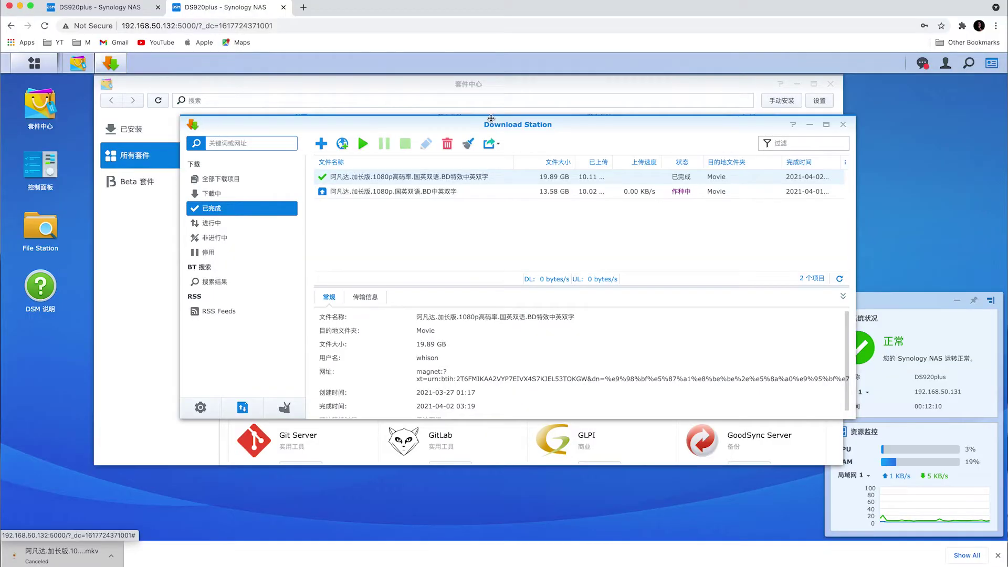
- Close Download Station and open Storage Manager (存储空间管理员) in the other DS920plus browser tab
{"action": "left_click", "coordinate": [843, 124]}
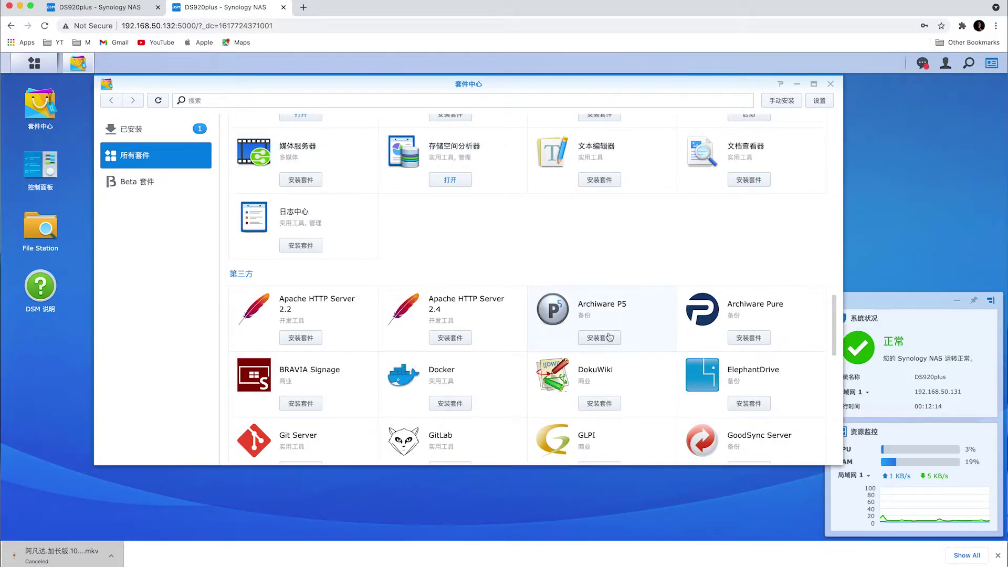
{"action": "key", "text": "ctrl+shift+Tab"}
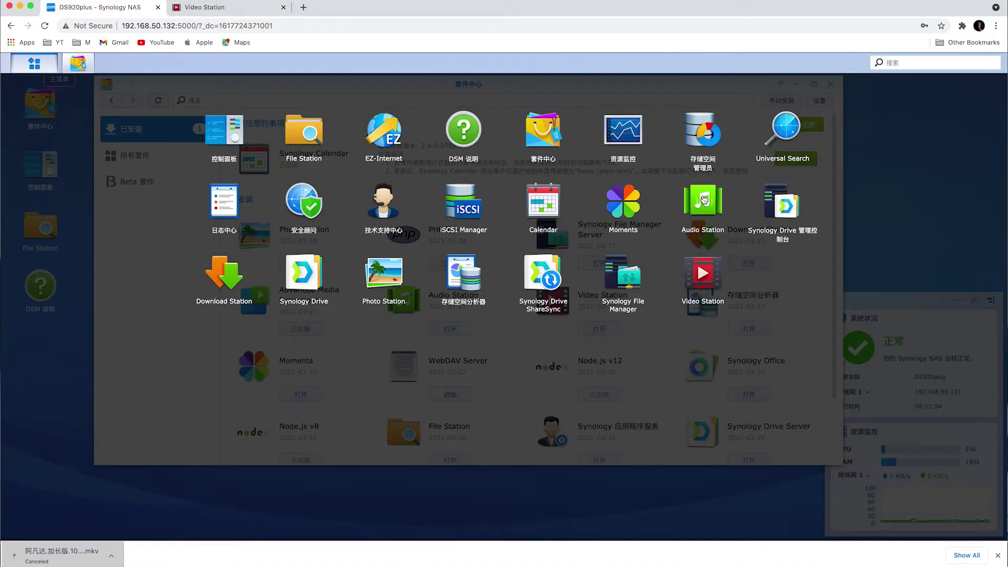
{"action": "left_click", "coordinate": [702, 133]}
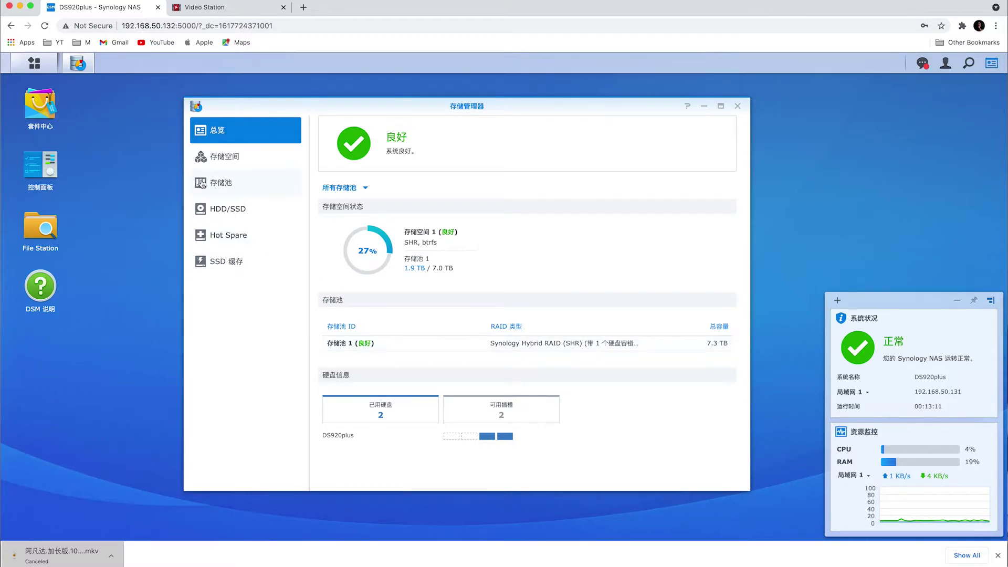
- Review the volume, the drives and the storage pool with its data scrubbing and configuration settings in Storage Manager
{"action": "left_click", "coordinate": [215, 161]}
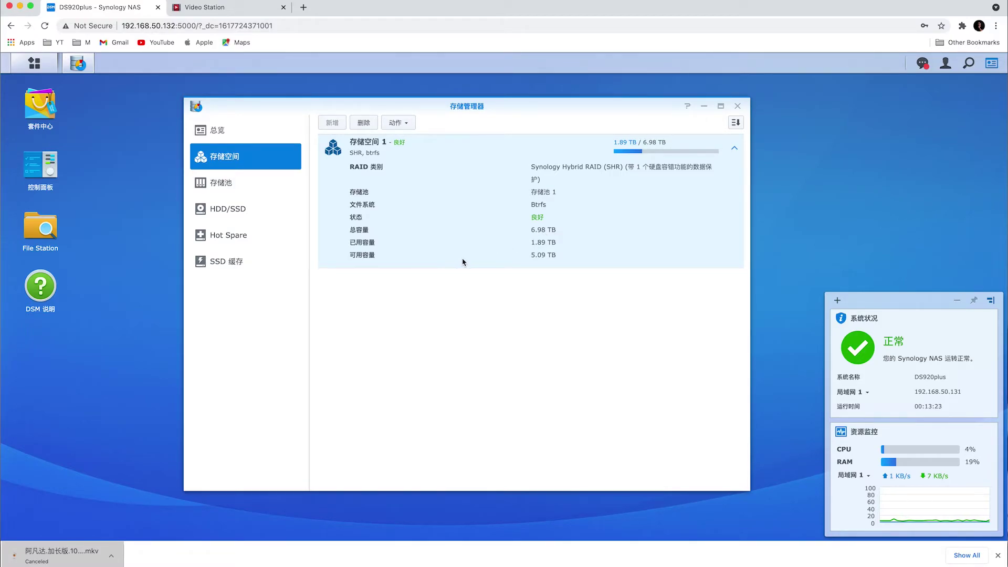
{"action": "left_click", "coordinate": [229, 188]}
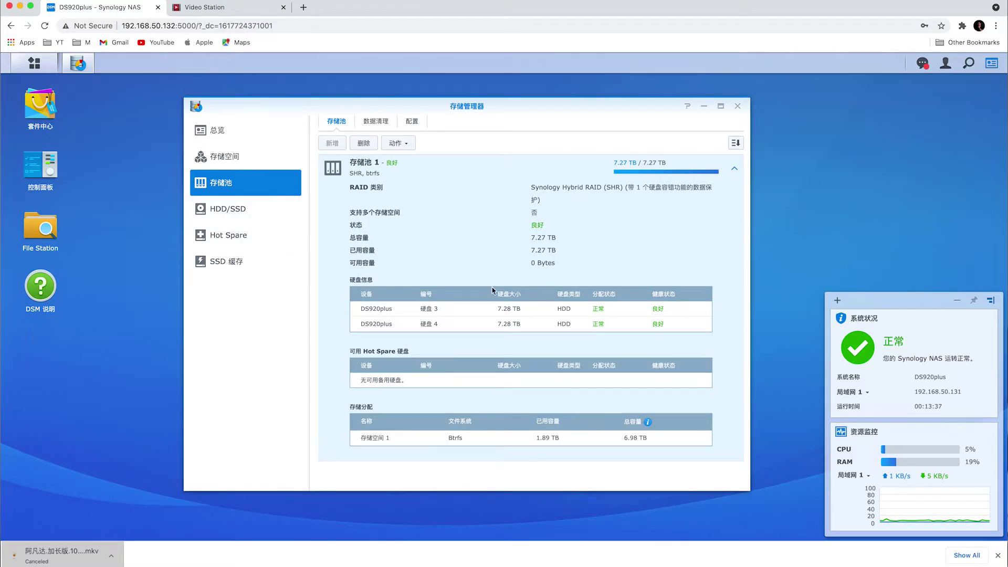
{"action": "left_click", "coordinate": [227, 216]}
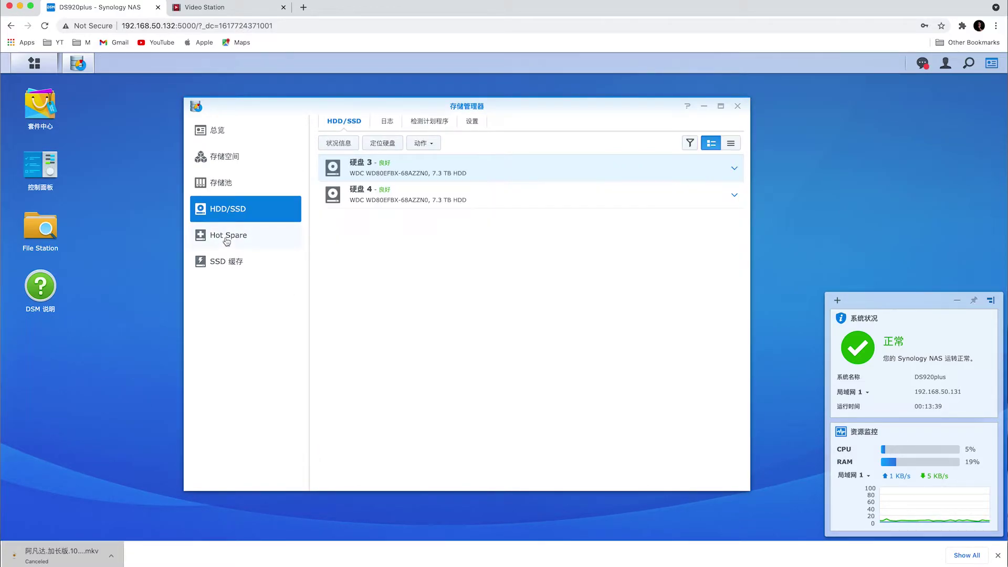
{"action": "left_click", "coordinate": [224, 189]}
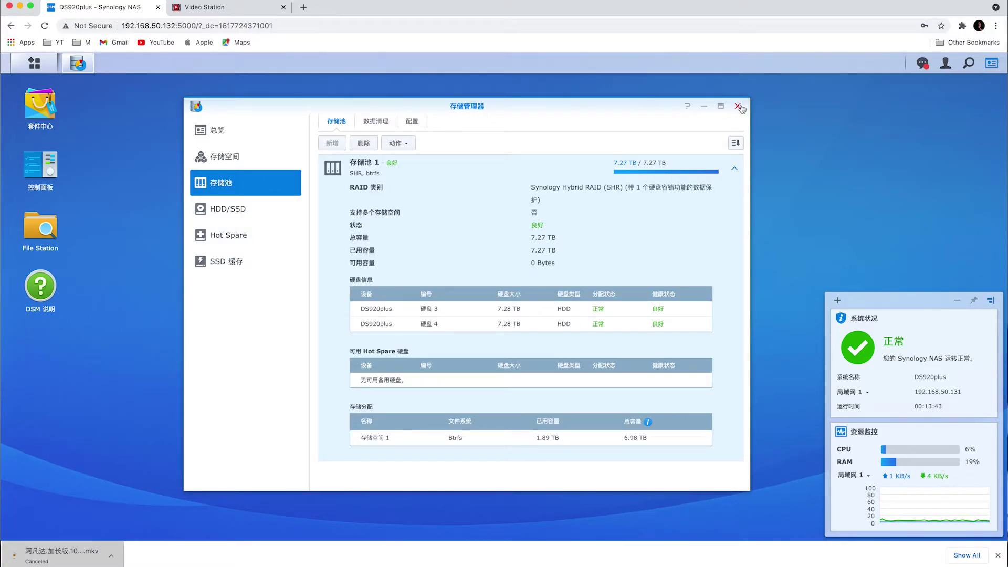
{"action": "left_click", "coordinate": [377, 122]}
{"action": "left_click", "coordinate": [412, 121]}
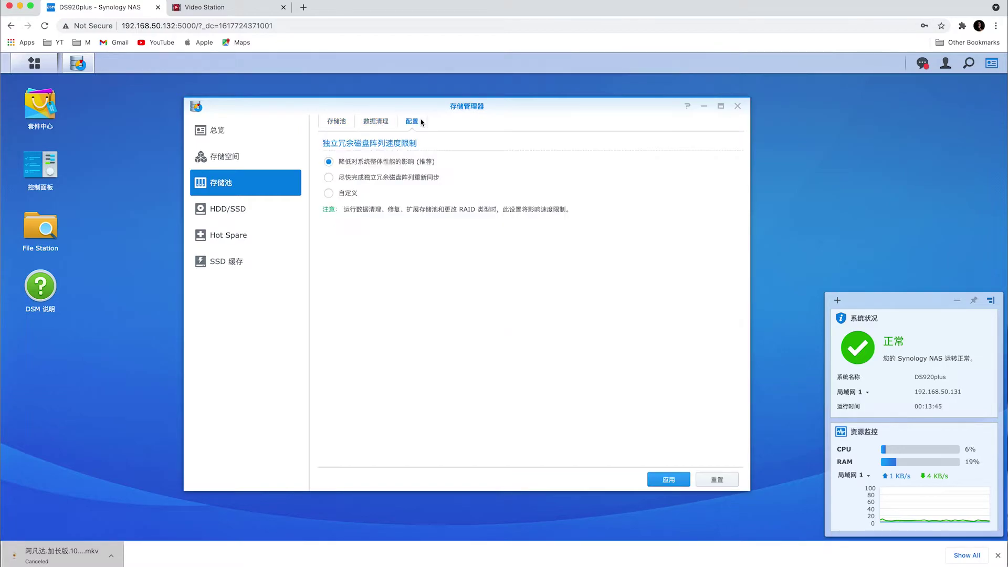
{"action": "left_click", "coordinate": [331, 124]}
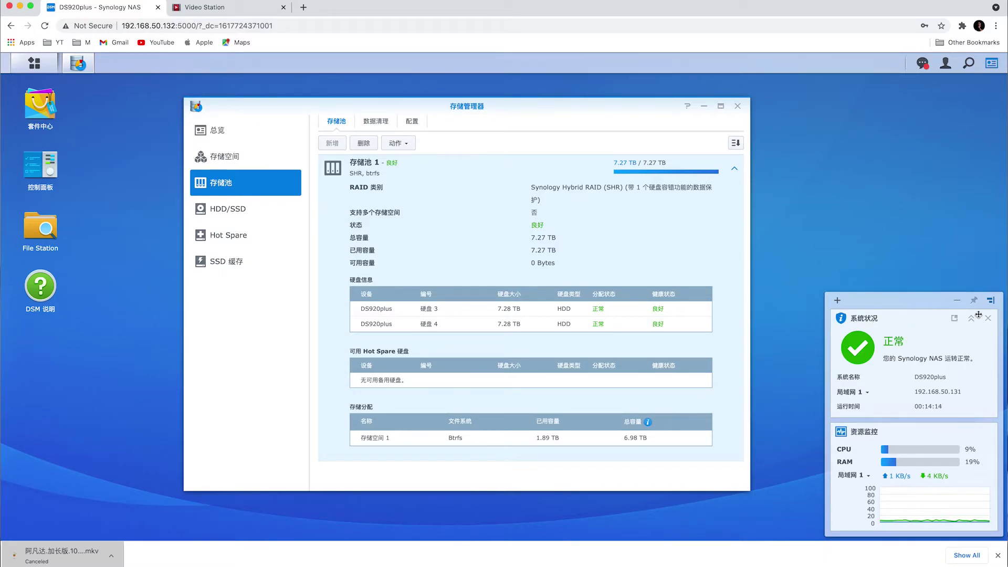
- Add the connected users (目前连接用户), scheduled tasks (计划的任务) and storage (存储) widgets to the desktop widget area
{"action": "left_click", "coordinate": [838, 301]}
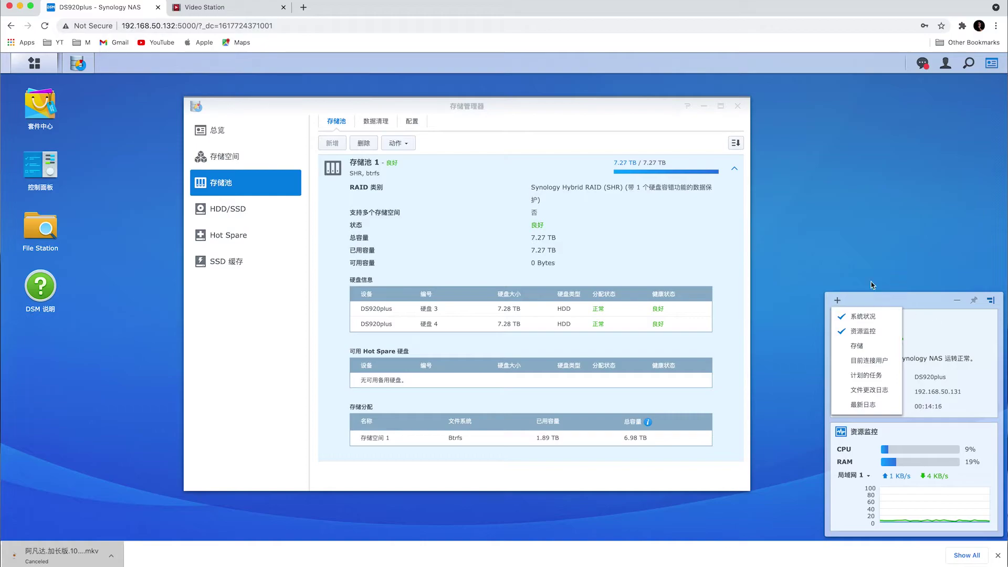
{"action": "left_click", "coordinate": [873, 249]}
{"action": "left_click", "coordinate": [837, 300]}
{"action": "left_click", "coordinate": [869, 360]}
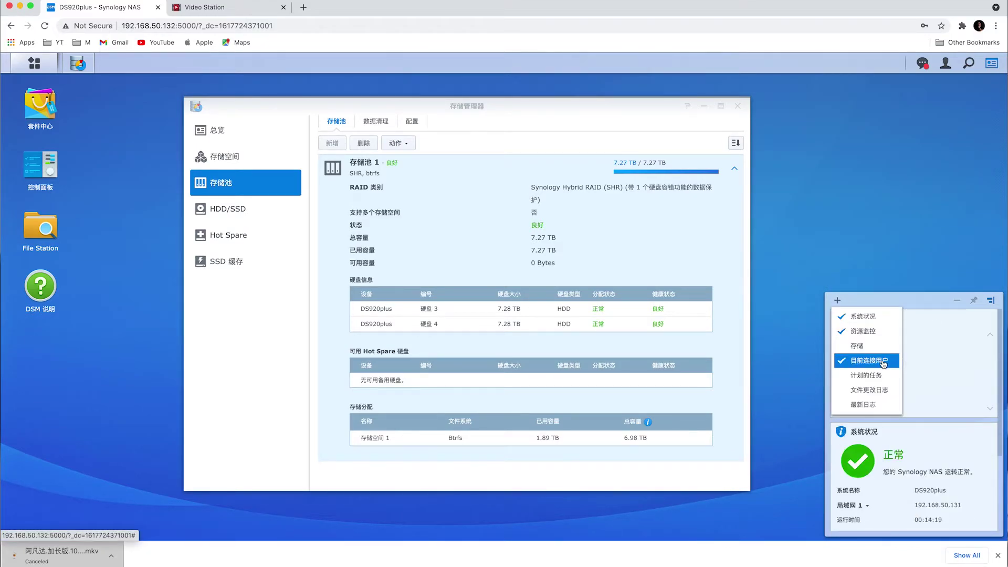
{"action": "left_click", "coordinate": [869, 390]}
{"action": "left_click", "coordinate": [861, 345]}
{"action": "left_click", "coordinate": [938, 280]}
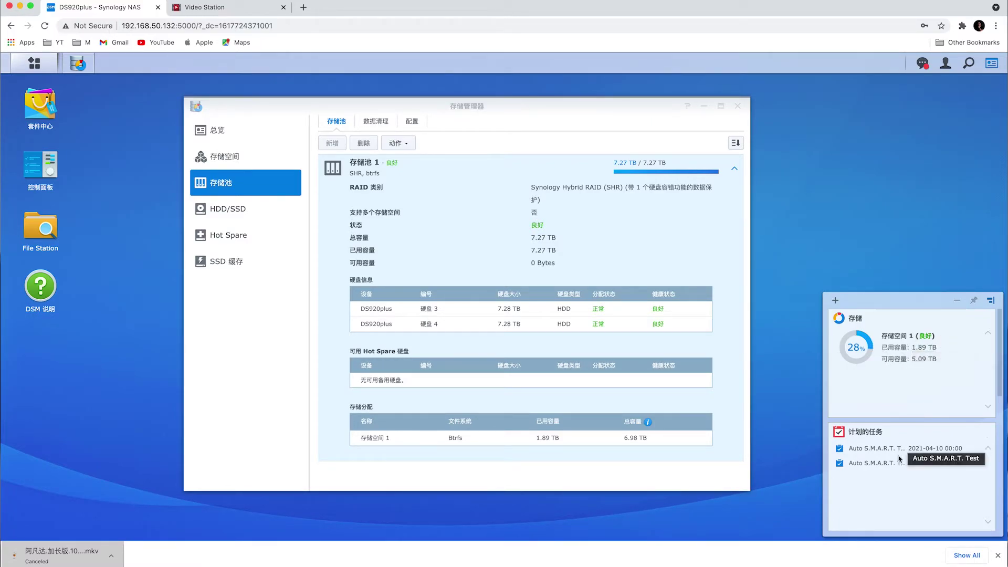
- Review the connected users (目前连接用户), system health (系统状况) and resource monitor (资源监控) widgets in the desktop widget area
{"action": "left_click_drag", "start_coordinate": [996, 366], "coordinate": [1000, 445]}
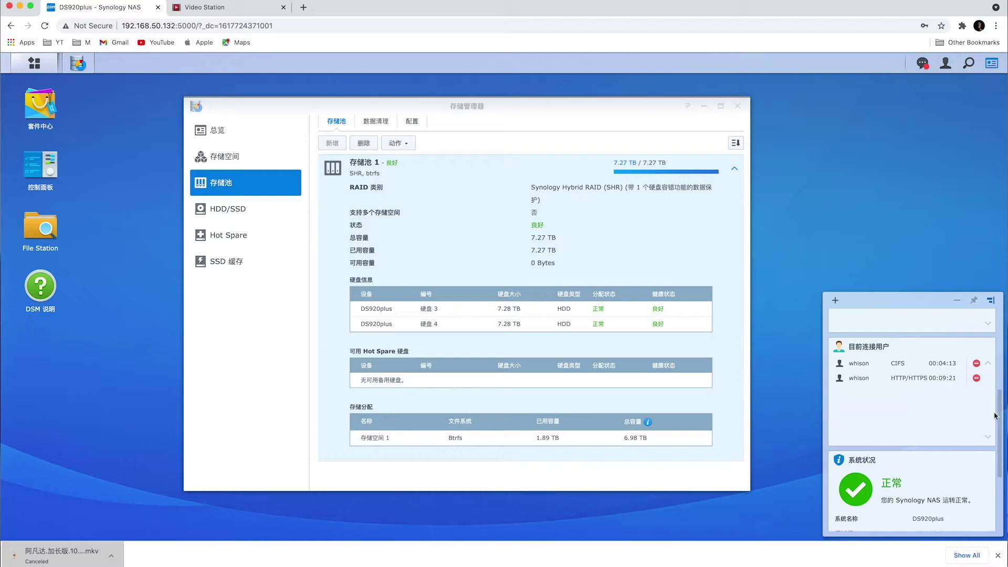
{"action": "left_click_drag", "start_coordinate": [999, 417], "coordinate": [999, 466]}
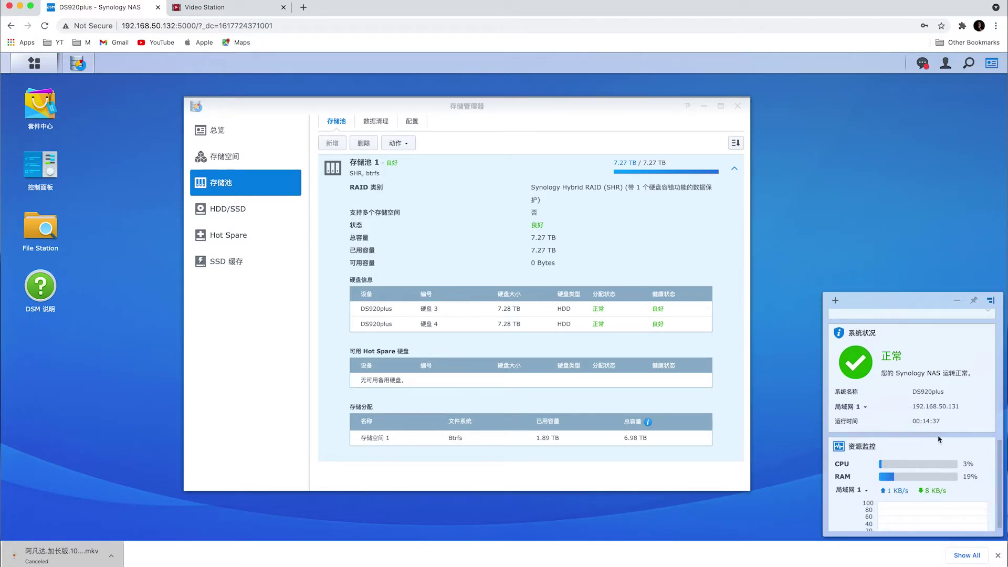
{"action": "scroll", "coordinate": [1000, 467], "scroll_direction": "down", "scroll_amount": 1}
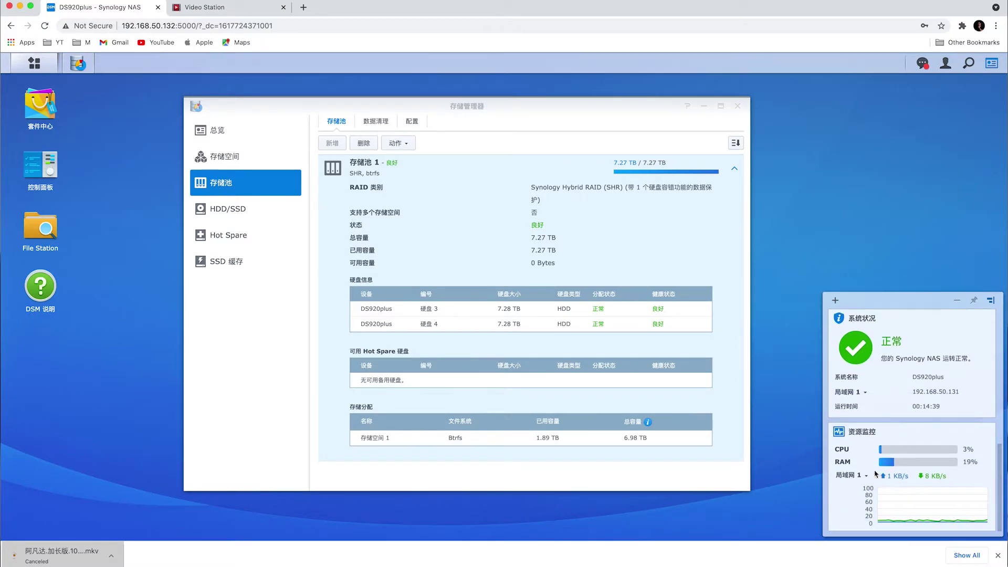
{"action": "left_click", "coordinate": [756, 235]}
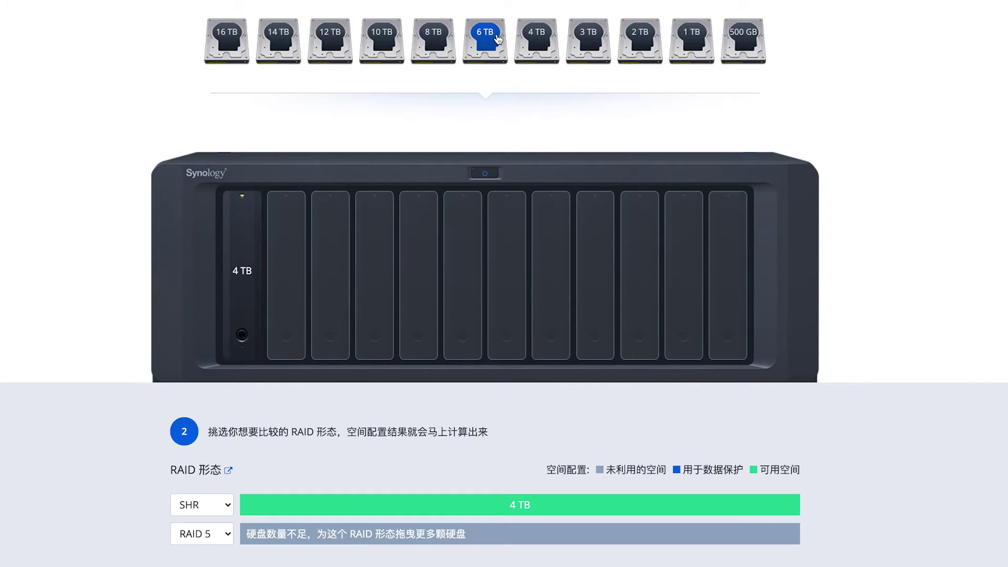
- In the Synology RAID calculator, add two 8 TB drives and one 10 TB drive beside the 4 TB drive to compare SHR with RAID 5
{"action": "left_click_drag", "start_coordinate": [448, 45], "coordinate": [291, 237]}
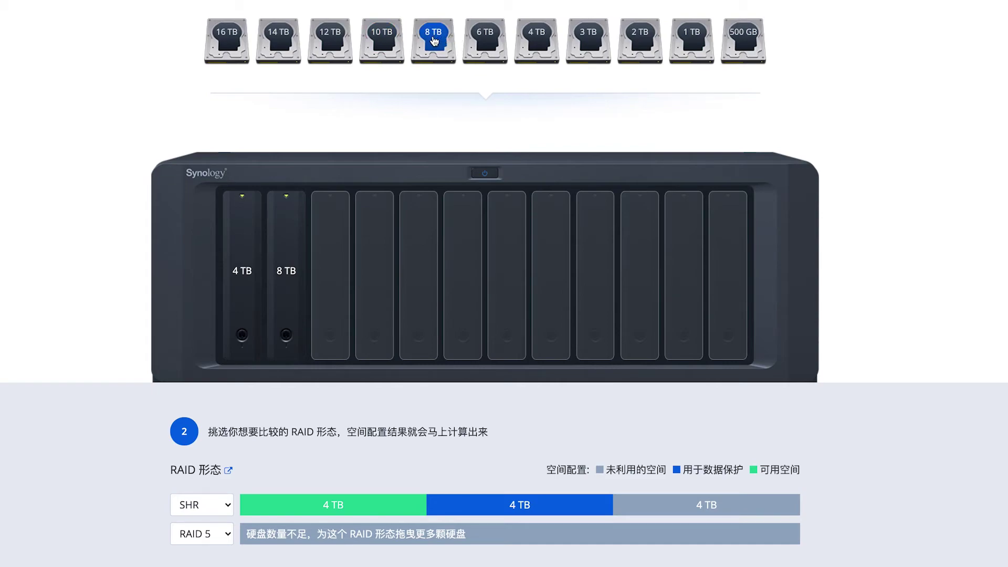
{"action": "left_click_drag", "start_coordinate": [434, 39], "coordinate": [348, 267]}
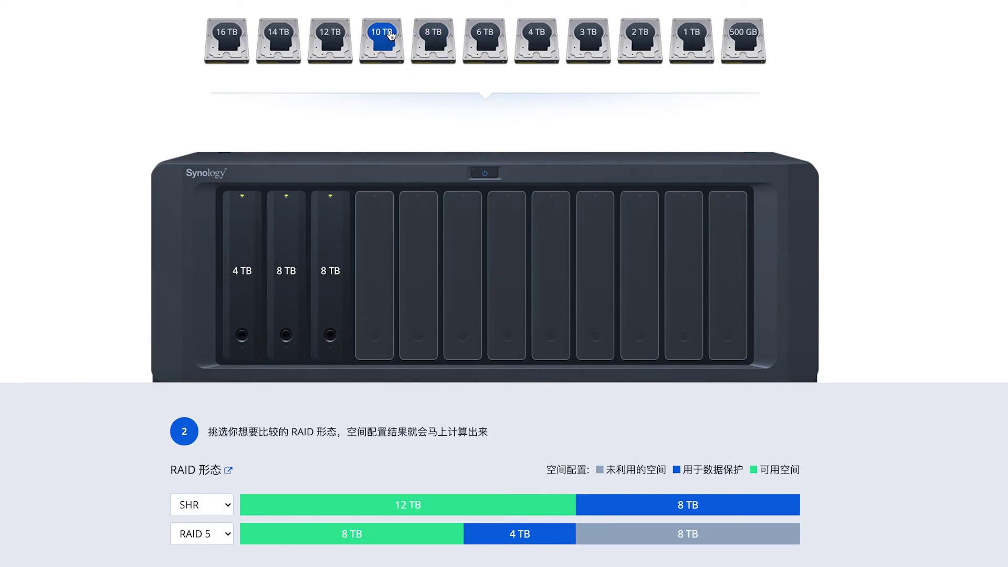
{"action": "left_click_drag", "start_coordinate": [382, 39], "coordinate": [380, 251]}
{"action": "left_click_drag", "start_coordinate": [381, 37], "coordinate": [375, 263]}
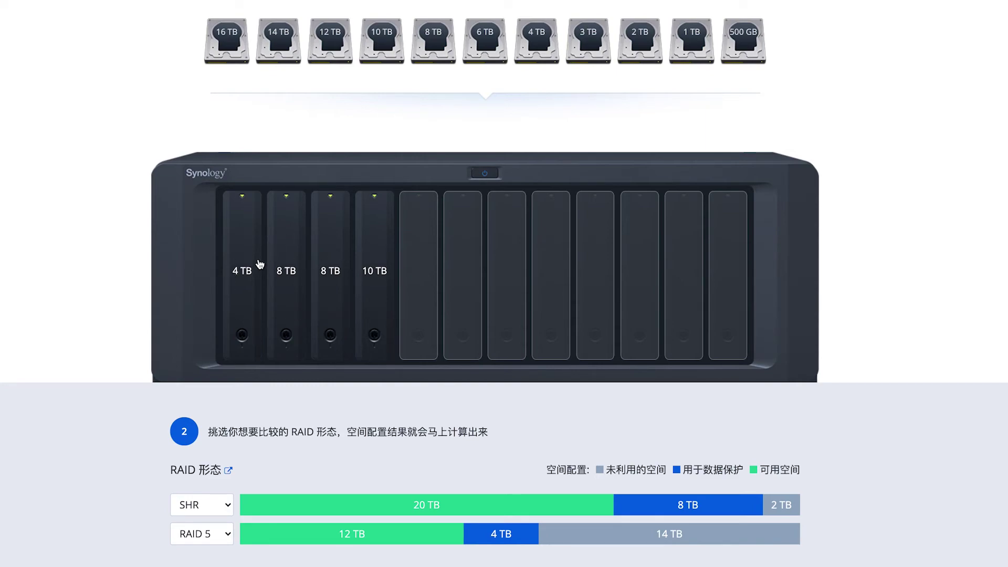
- Remove all four drives from the NAS bays in the RAID calculator
{"action": "left_click", "coordinate": [366, 247]}
{"action": "left_click", "coordinate": [334, 250]}
{"action": "left_click", "coordinate": [299, 261]}
{"action": "left_click", "coordinate": [241, 268]}
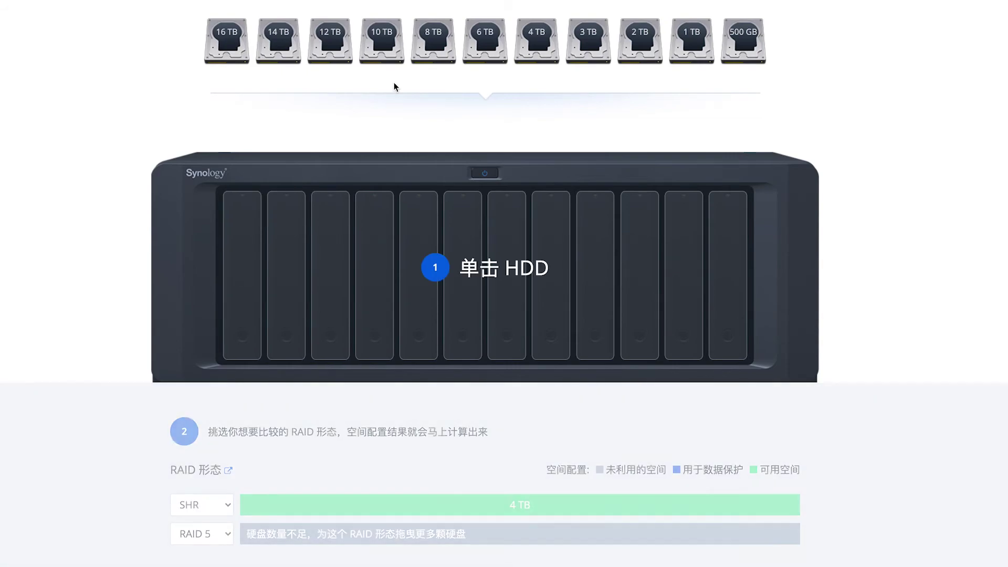
- Fill the first four bays with 10 TB drives to compare SHR and RAID 5 capacity
{"action": "left_click", "coordinate": [387, 47]}
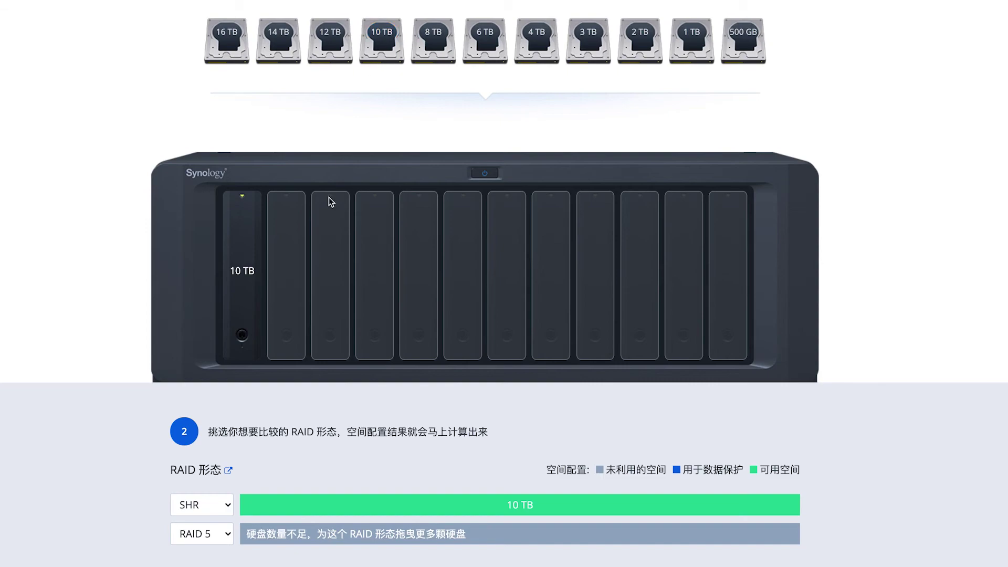
{"action": "left_click", "coordinate": [390, 41]}
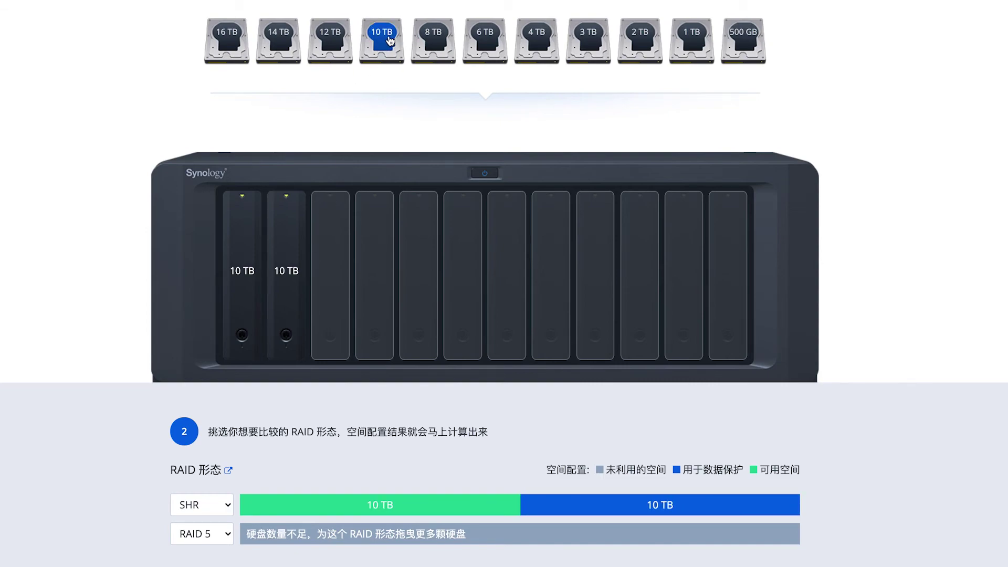
{"action": "left_click", "coordinate": [390, 40]}
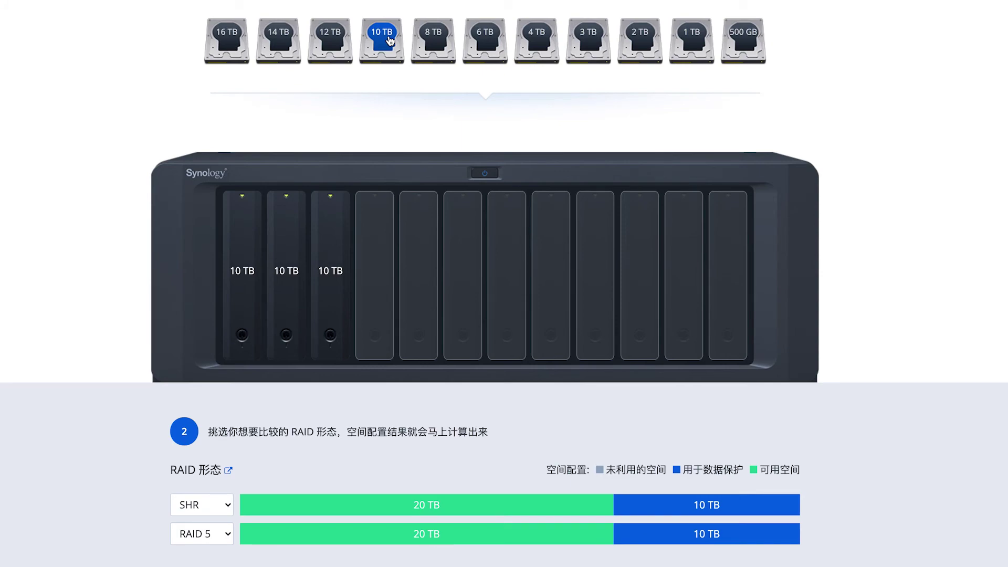
{"action": "left_click", "coordinate": [390, 41]}
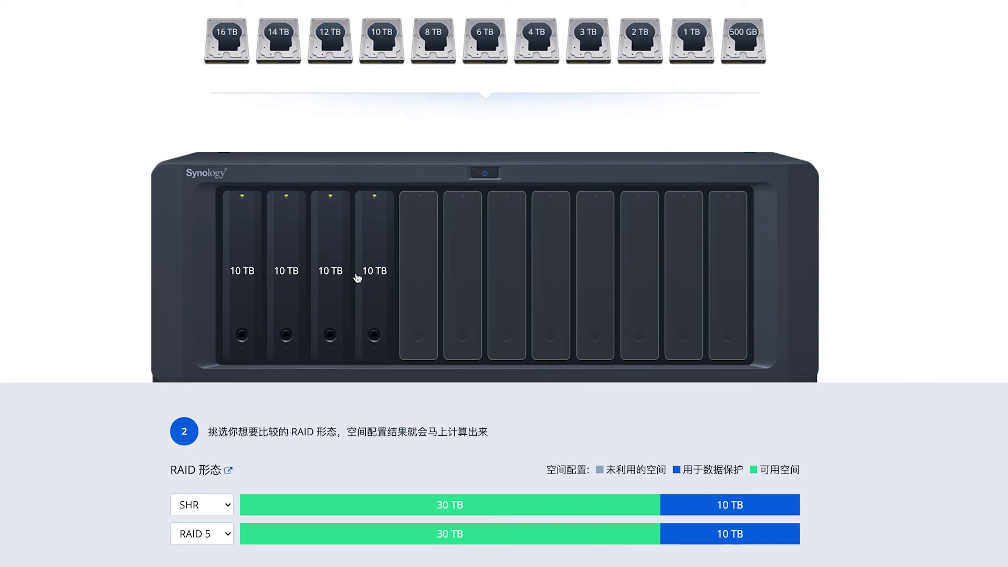